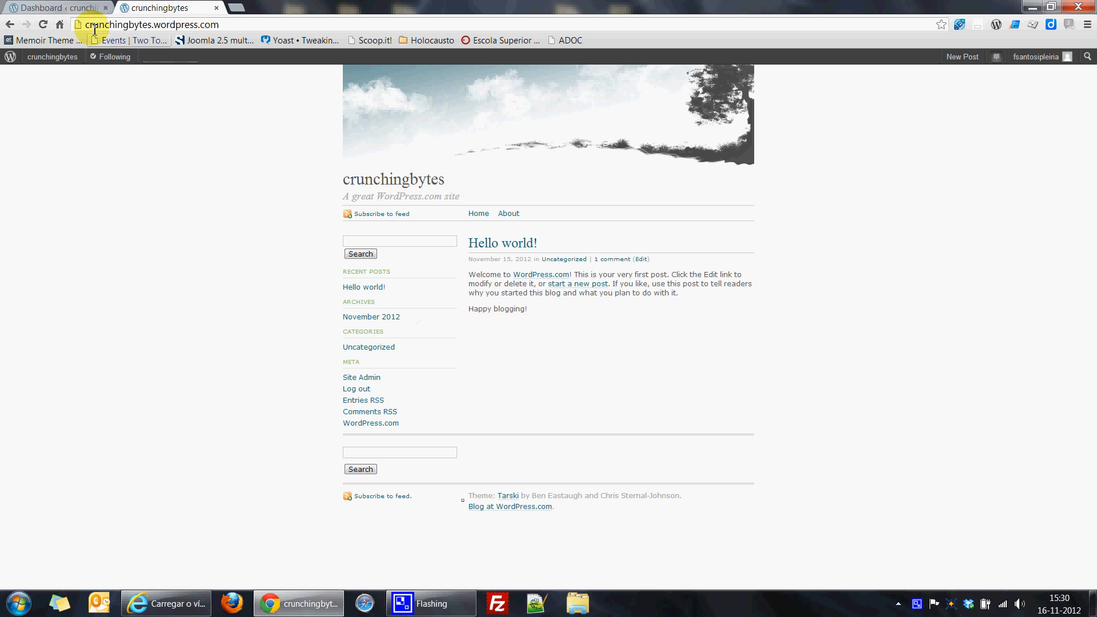
# - Open the blog's theme management page to review the active Tarski theme, and compare it with the live blog's layout
pyautogui.click(81, 9)
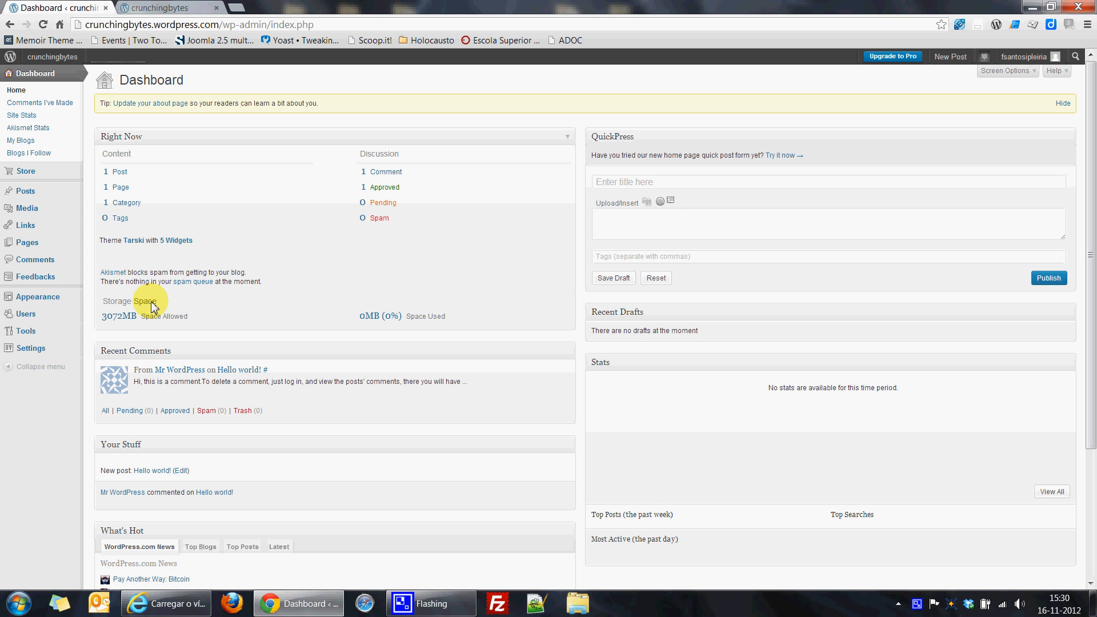
pyautogui.moveTo(40, 303)
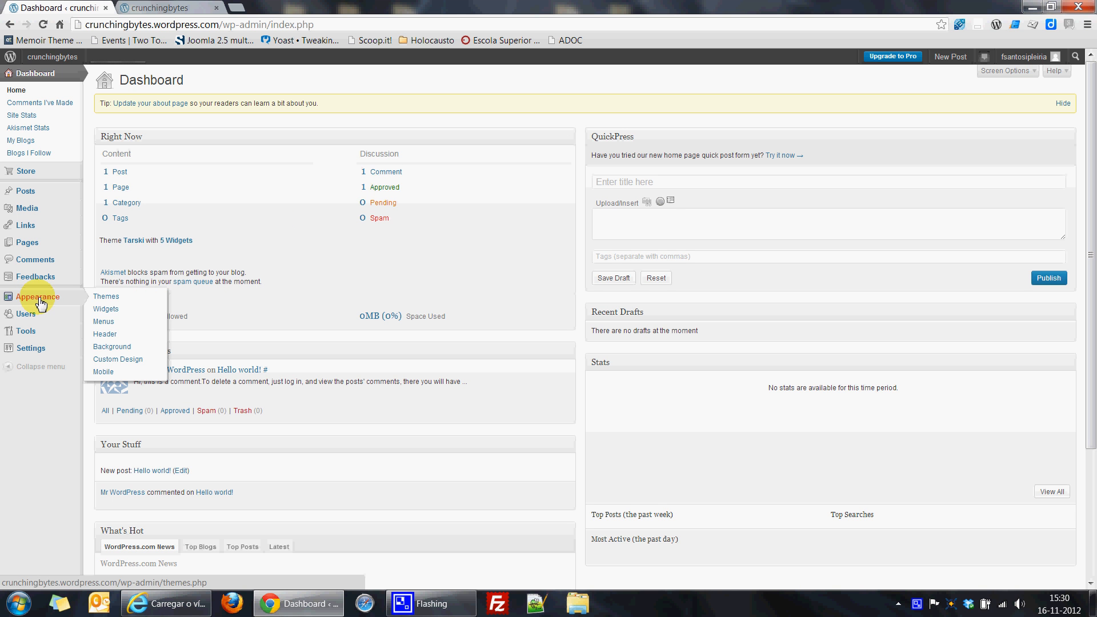
pyautogui.click(106, 298)
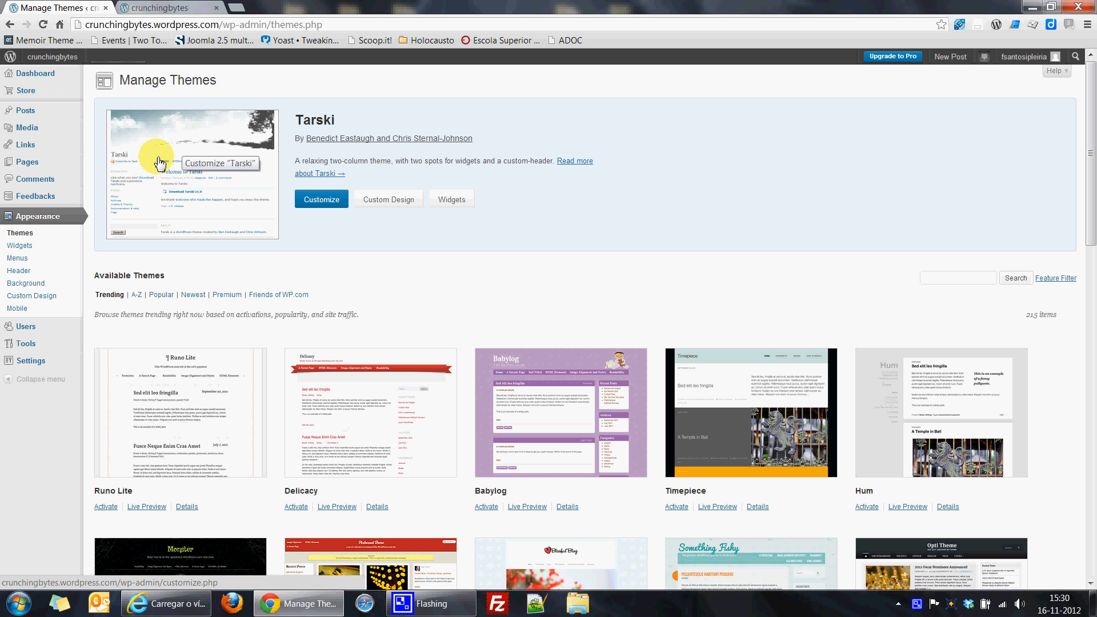
pyautogui.click(237, 168)
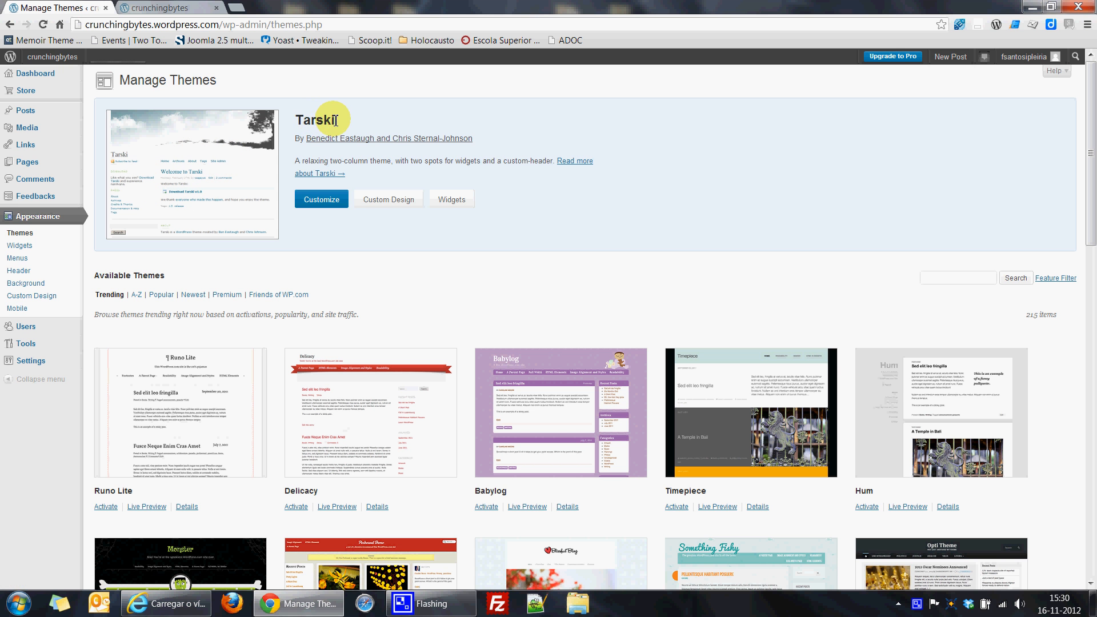
pyautogui.click(166, 13)
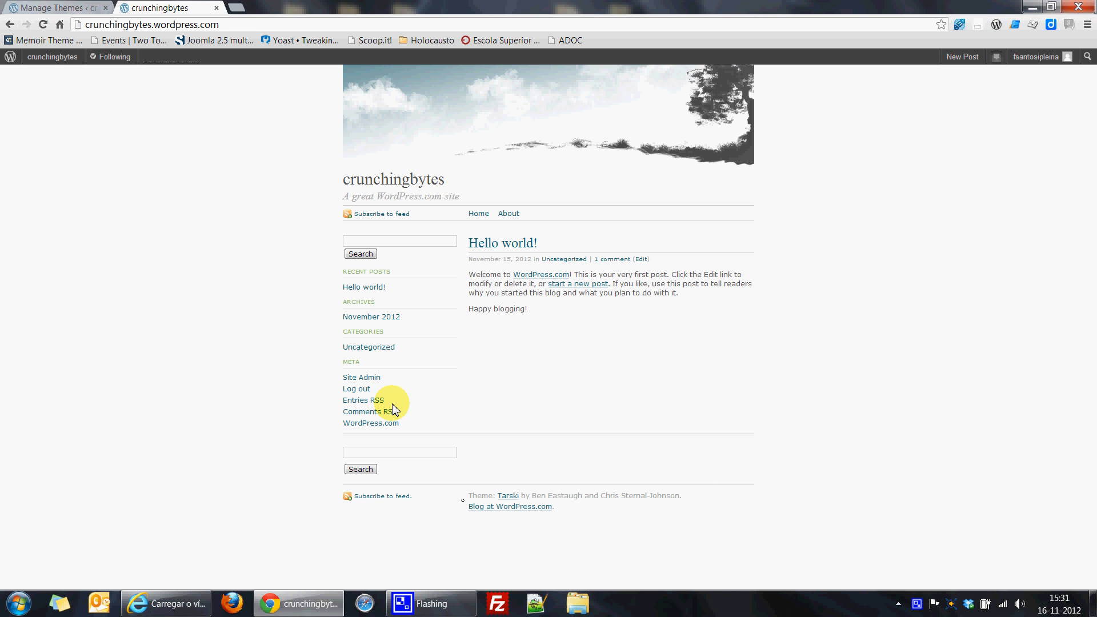
# - Return to the blog's Dashboard and open the Widgets management page
pyautogui.click(76, 8)
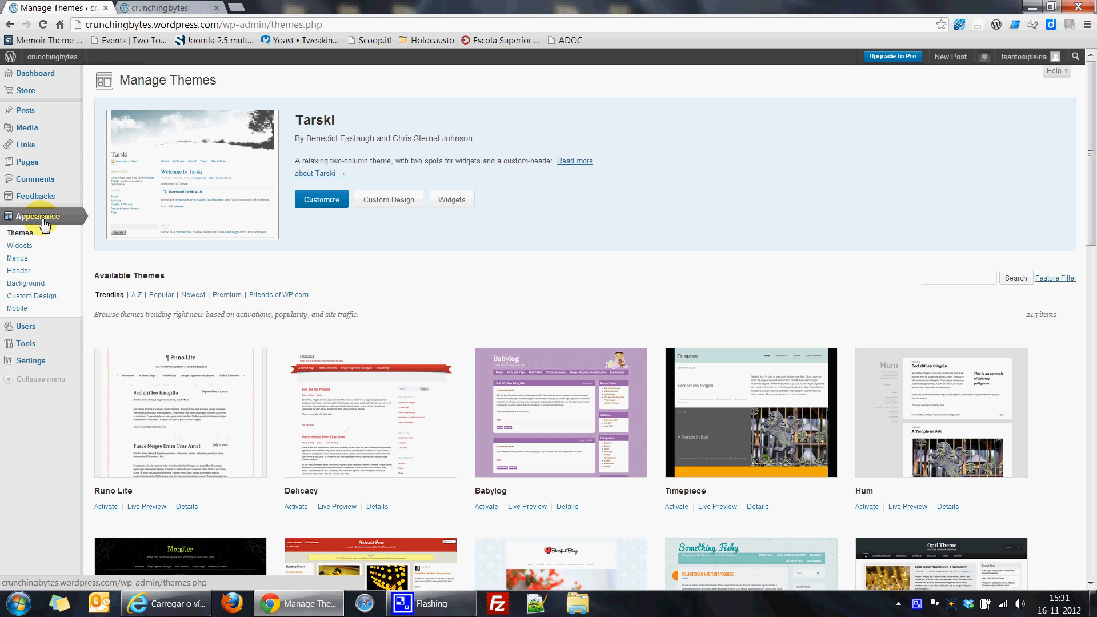
pyautogui.click(37, 76)
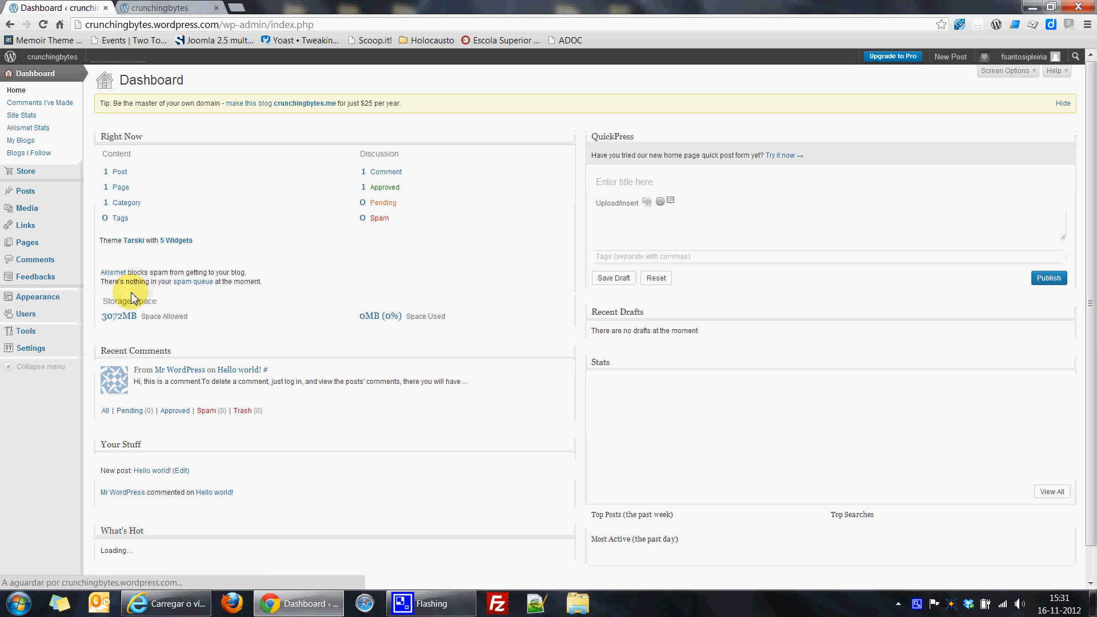
pyautogui.moveTo(33, 296)
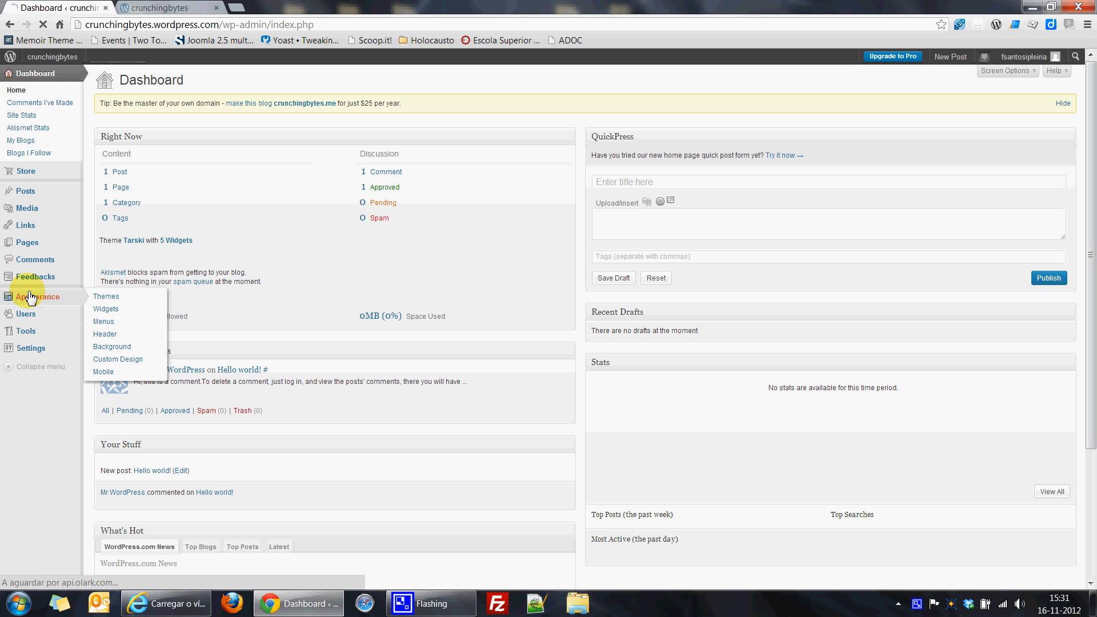
pyautogui.click(108, 310)
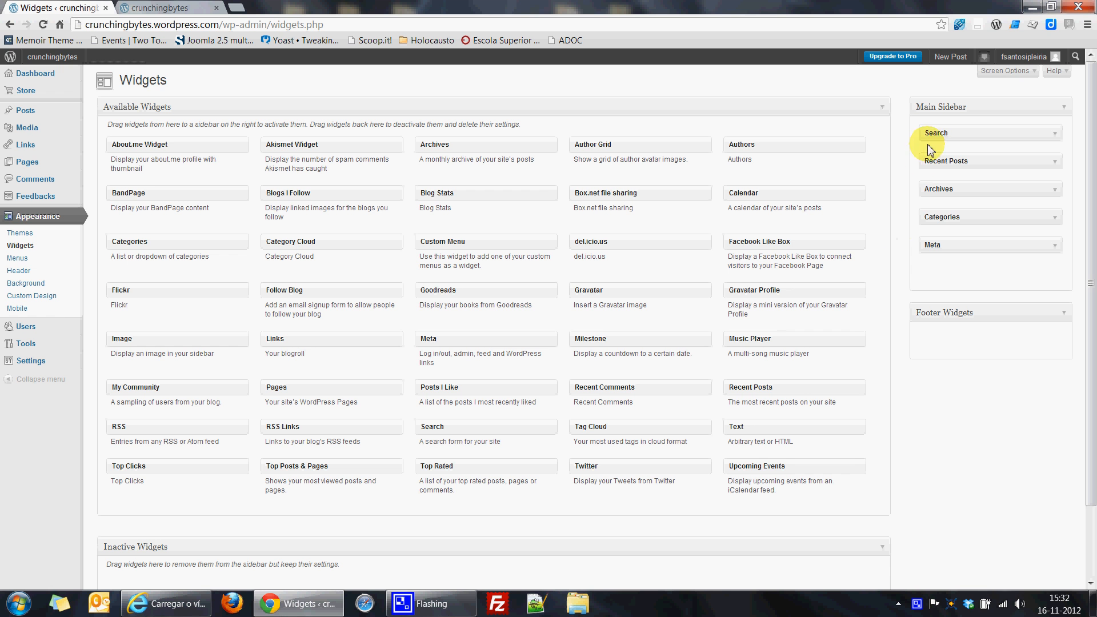
# - Remove the Search, Recent Posts, Archives, Categories and Meta widgets from the Main Sidebar
pyautogui.moveTo(933, 133); pyautogui.dragTo(782, 177)
pyautogui.moveTo(945, 130); pyautogui.dragTo(884, 160)
pyautogui.moveTo(955, 134); pyautogui.dragTo(706, 159)
pyautogui.moveTo(953, 135); pyautogui.dragTo(722, 166)
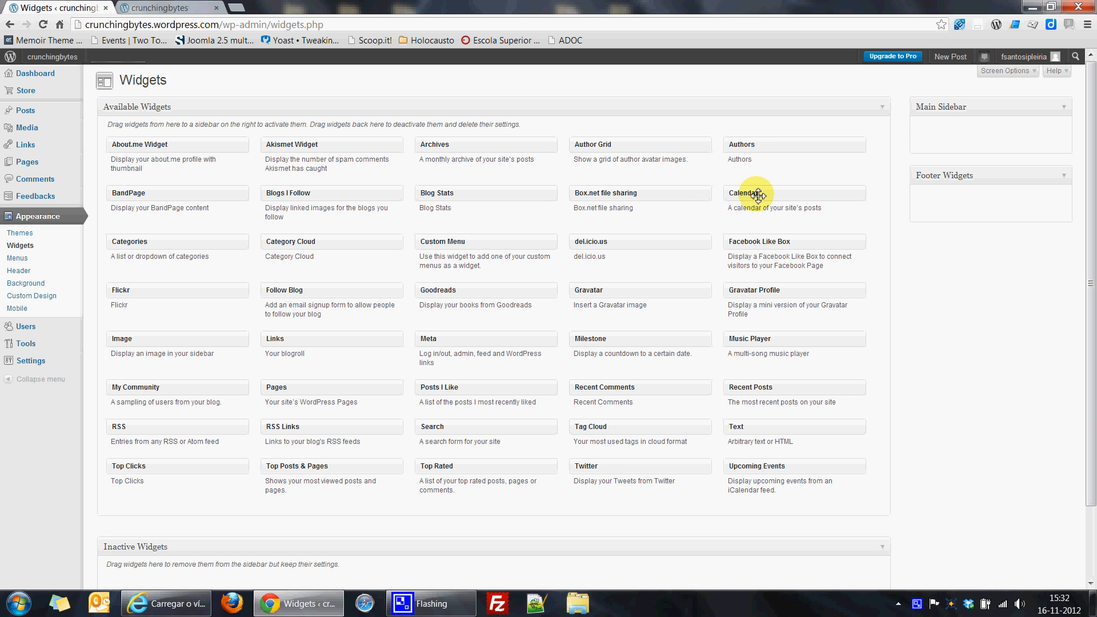
# - Add a Calendar widget to the Main Sidebar, title it "Birthday calendar" and save it
pyautogui.moveTo(748, 196); pyautogui.dragTo(948, 135)
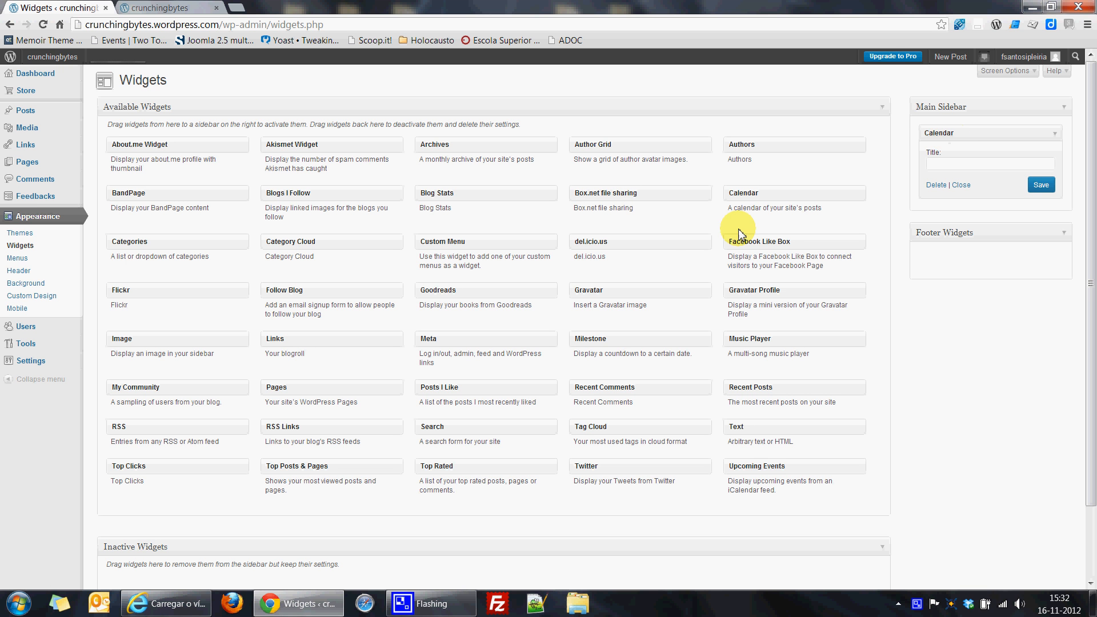
pyautogui.click(946, 164)
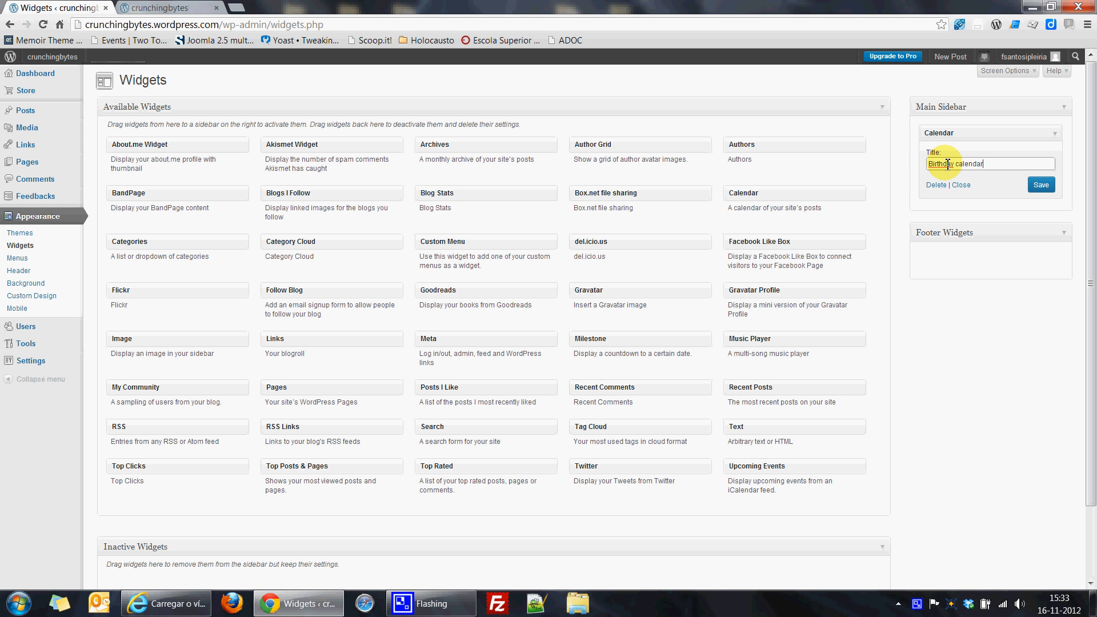
pyautogui.click(1040, 187)
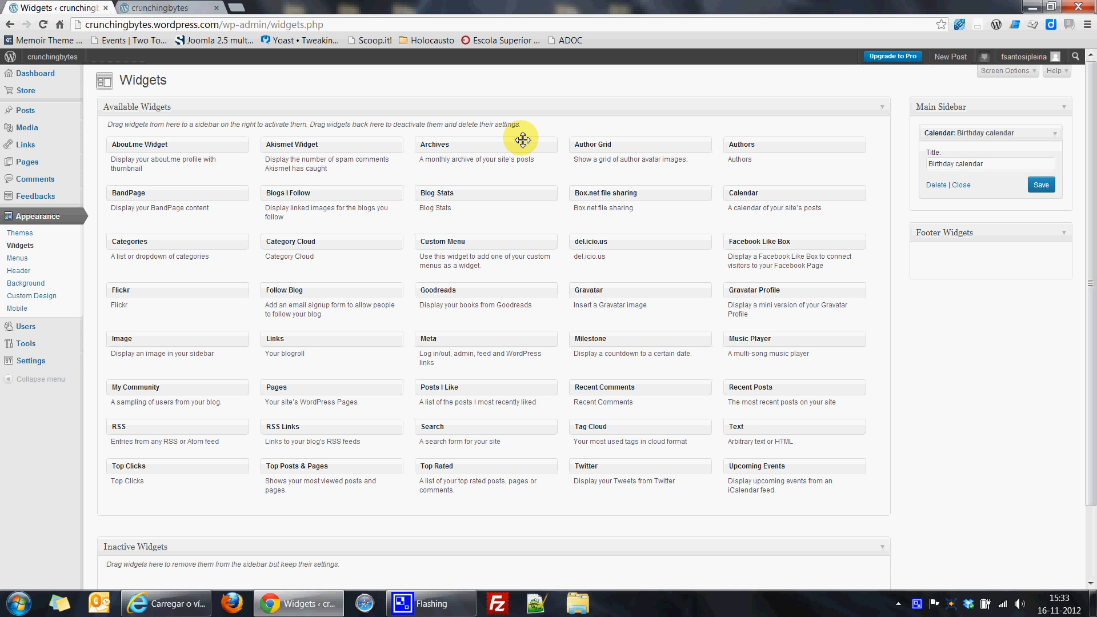
# - Reload the live blog and check its sidebar for the calendar widget
pyautogui.click(163, 9)
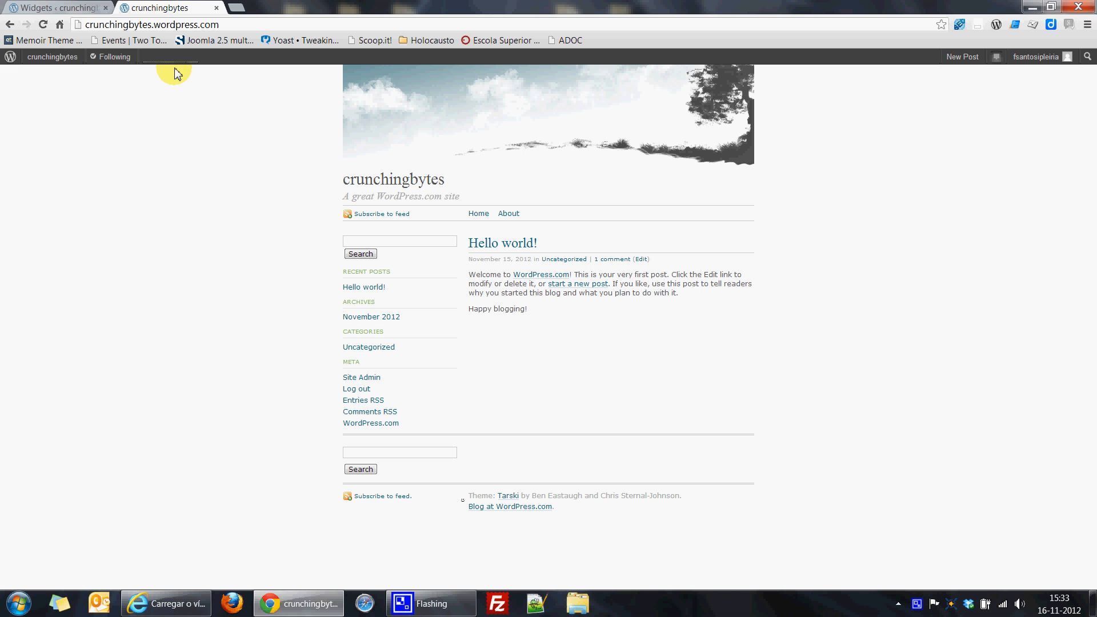
pyautogui.click(44, 25)
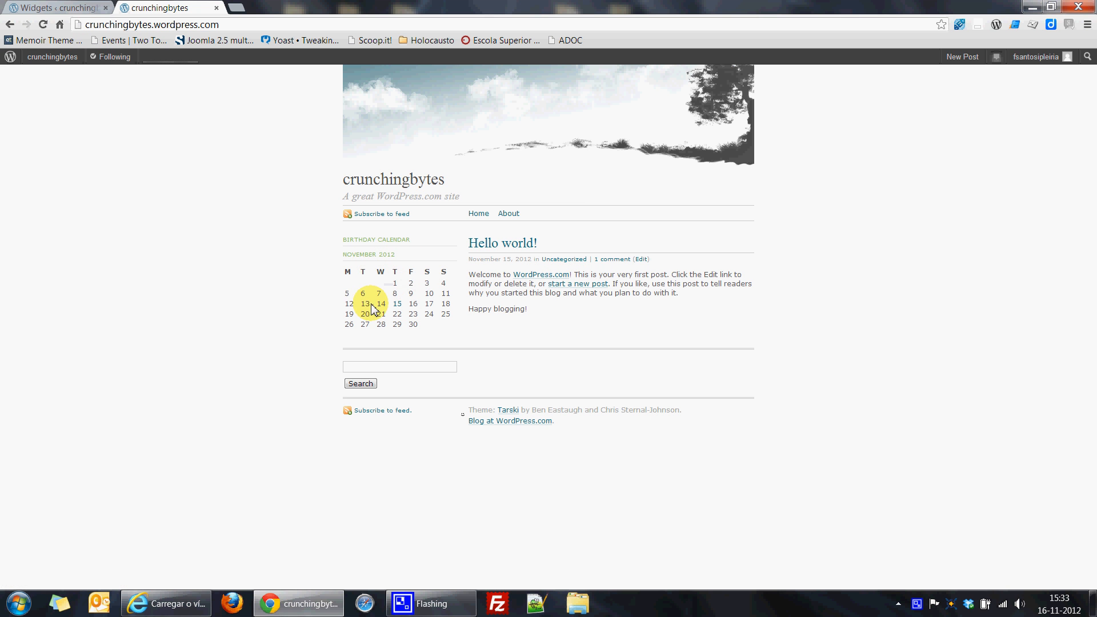
# - Collapse the Calendar widget's settings, then add an untitled Search widget below it in the Main Sidebar and save it
pyautogui.click(59, 11)
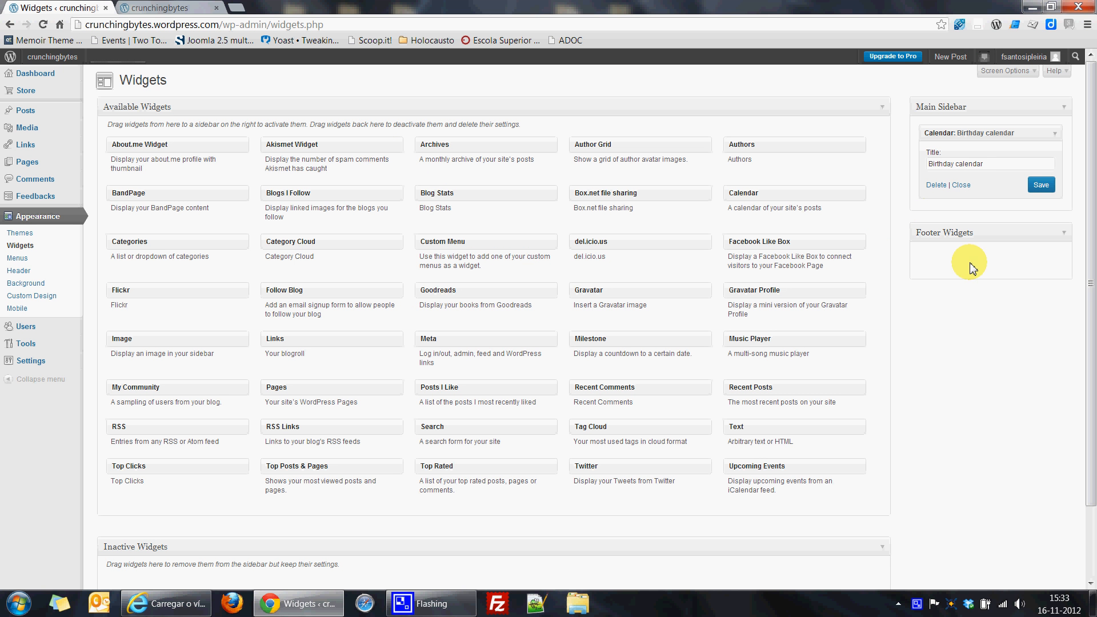
pyautogui.click(960, 185)
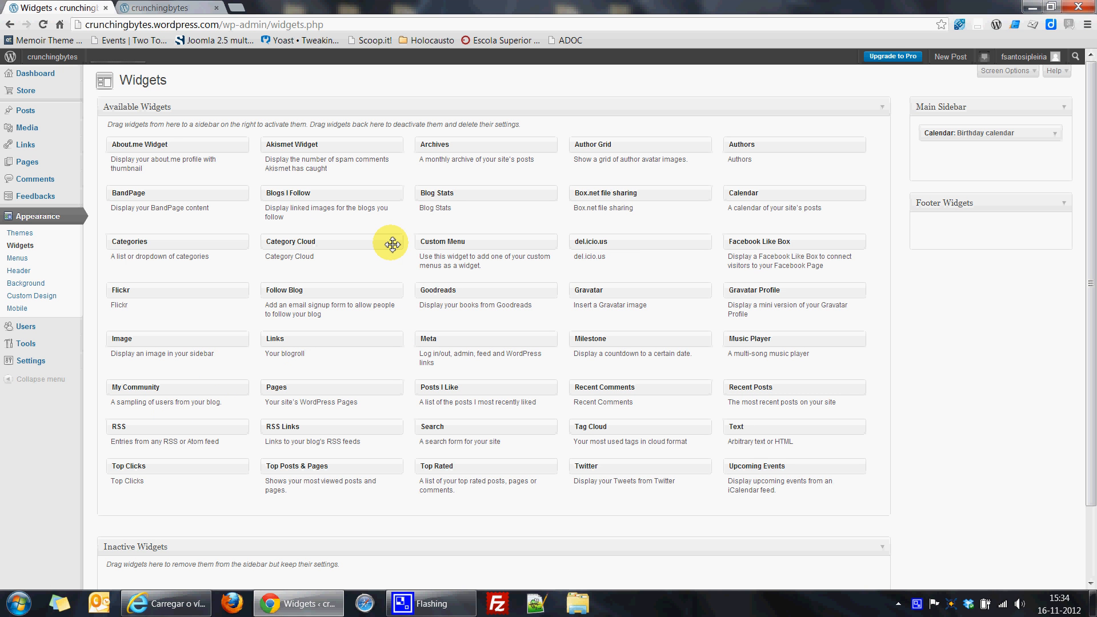
pyautogui.scroll(-1, 521, 269)
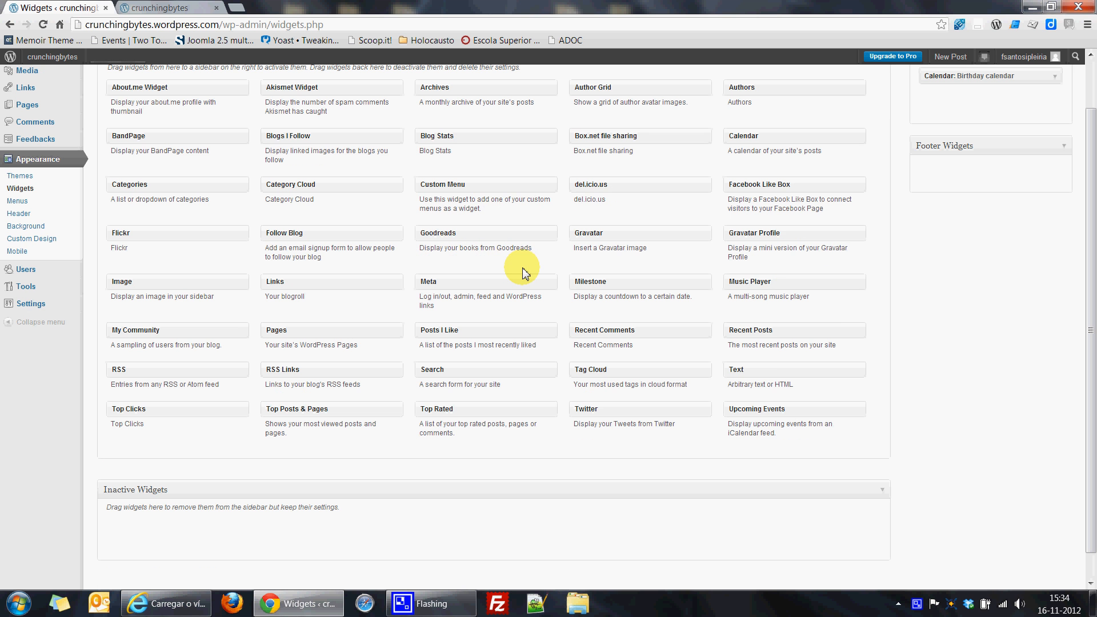
pyautogui.scroll(1, 522, 269)
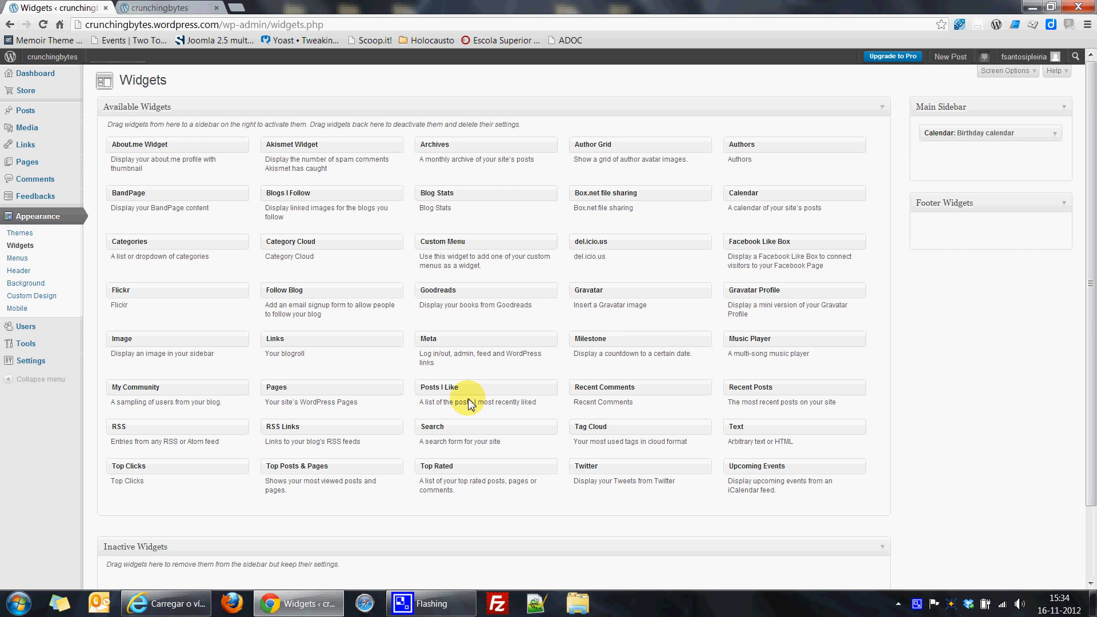
pyautogui.moveTo(437, 429); pyautogui.dragTo(934, 157)
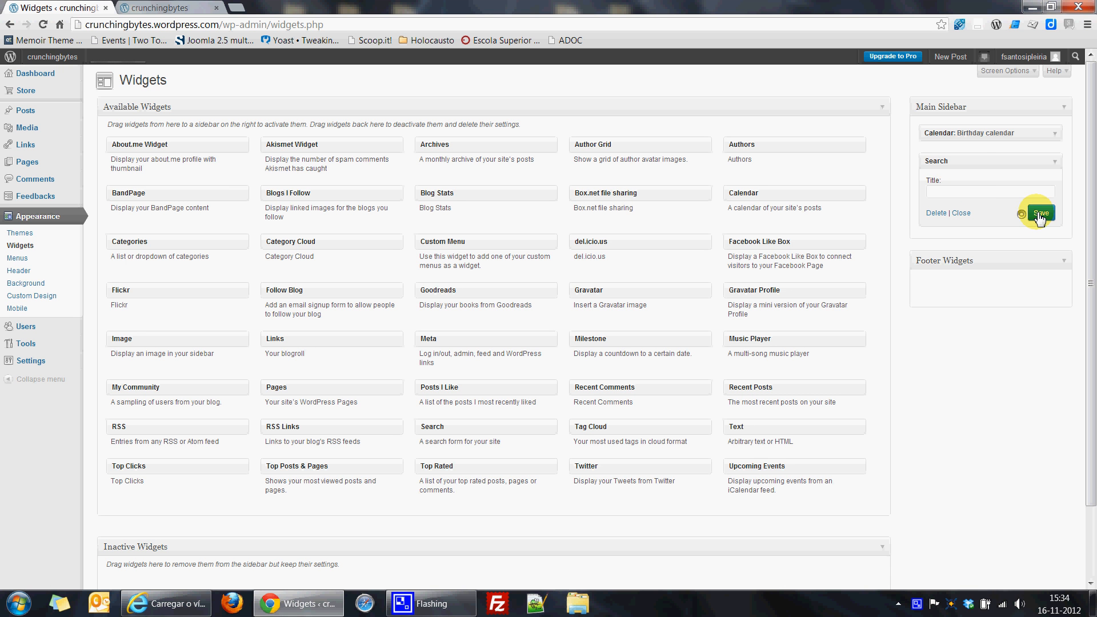
# - Reload the live blog and examine the search boxes in the sidebar and footer
pyautogui.click(171, 7)
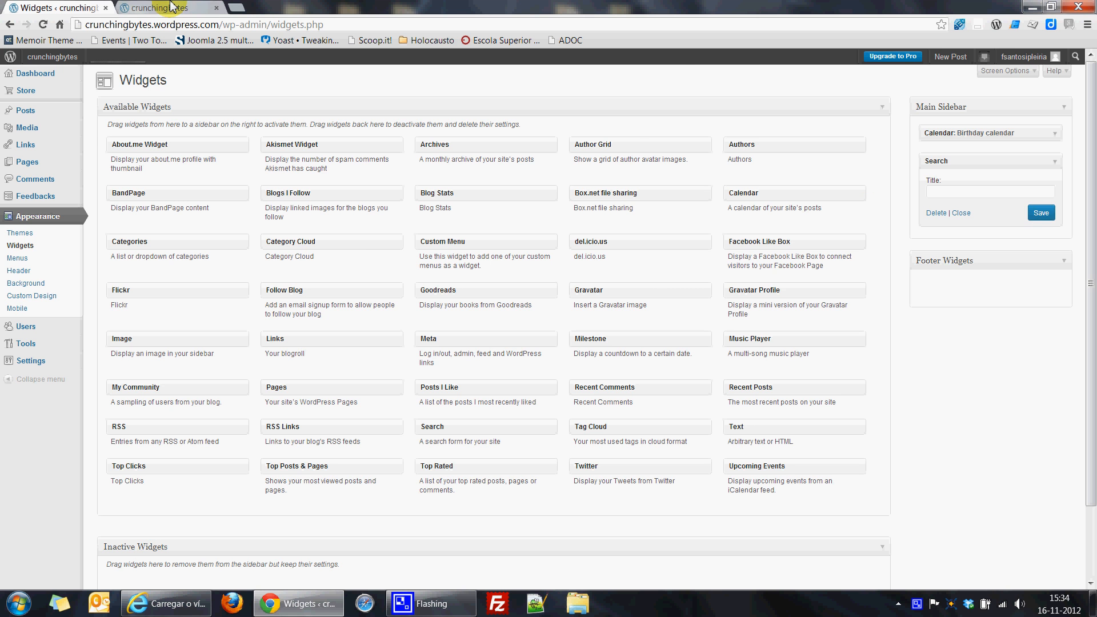
pyautogui.click(43, 24)
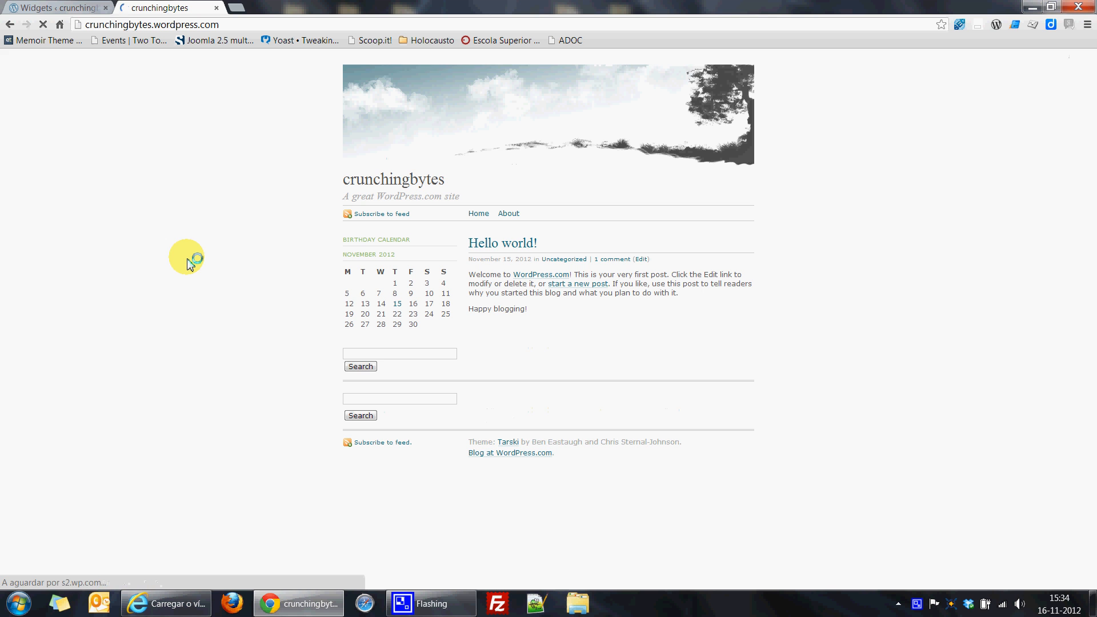
pyautogui.click(360, 354)
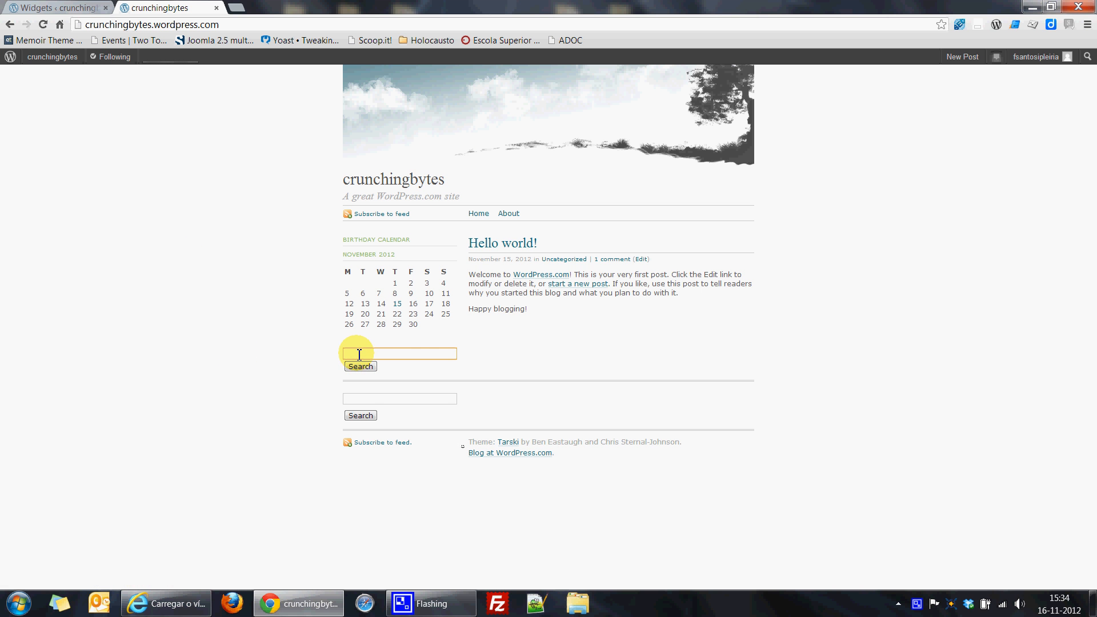
pyautogui.click(357, 398)
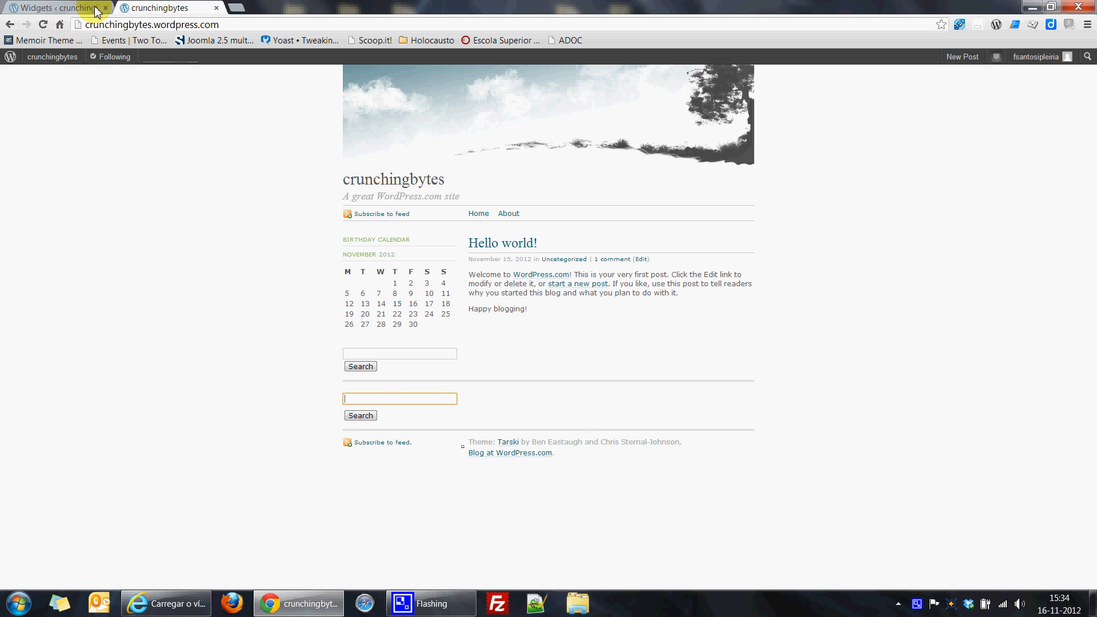
# - Add a Text widget titled "About me" to Footer Widgets, enter a short self-introduction with name and teaching job, save and collapse it
pyautogui.click(71, 7)
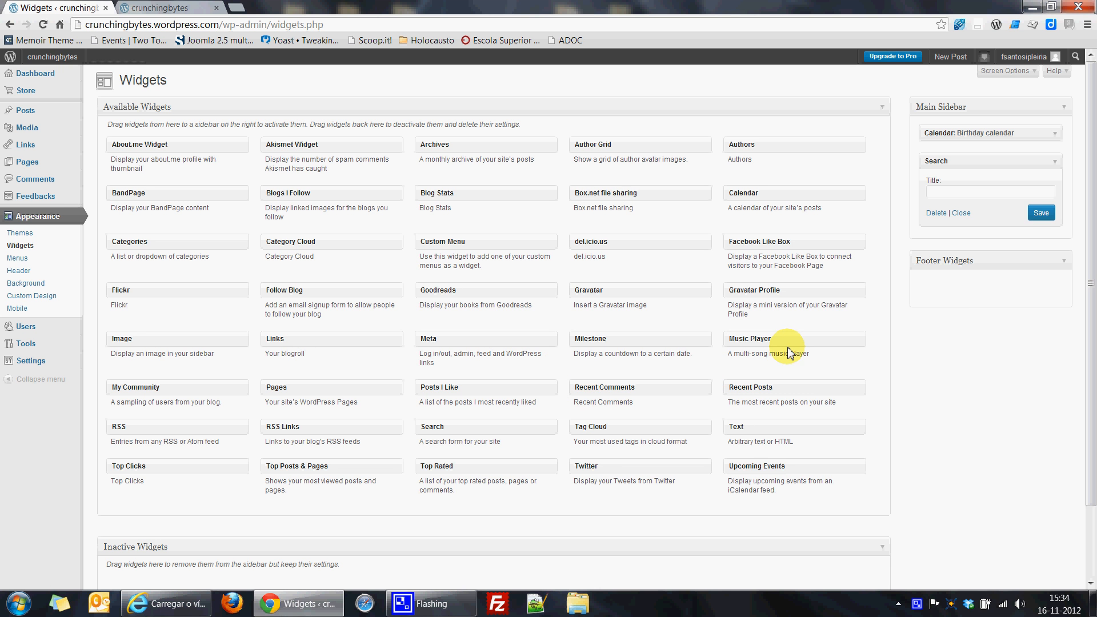
pyautogui.moveTo(799, 329); pyautogui.dragTo(733, 347)
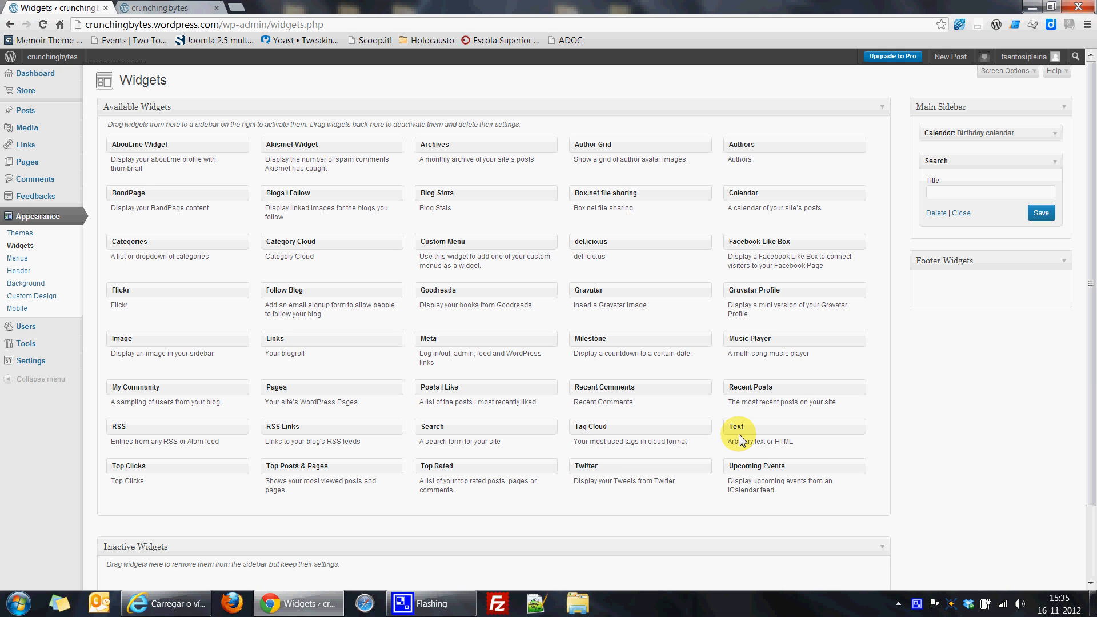
pyautogui.moveTo(744, 432); pyautogui.dragTo(942, 287)
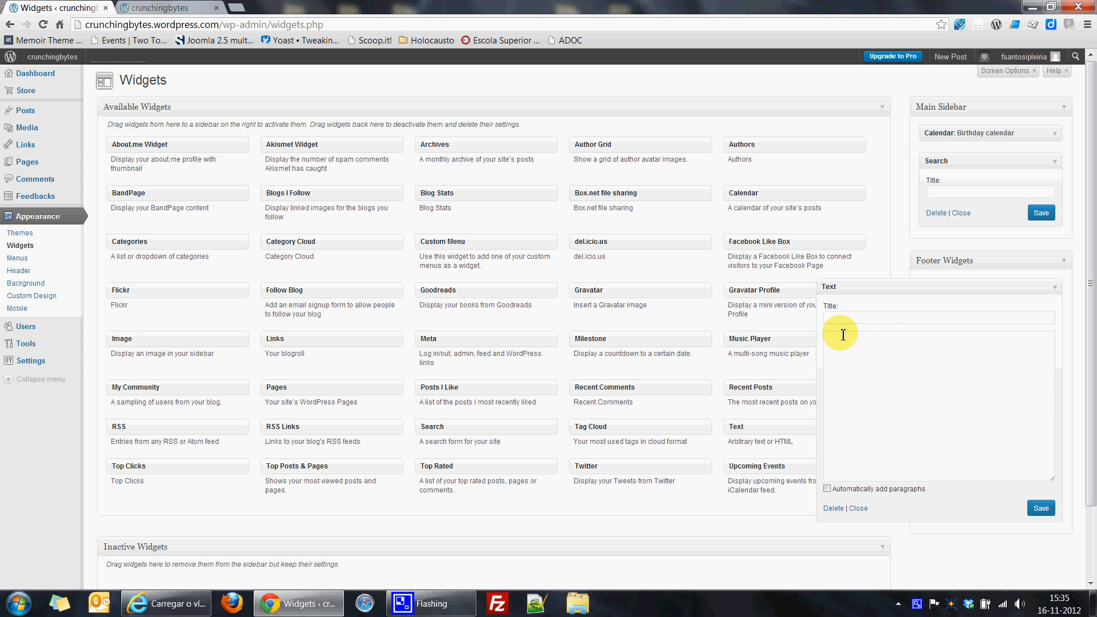
pyautogui.click(842, 317)
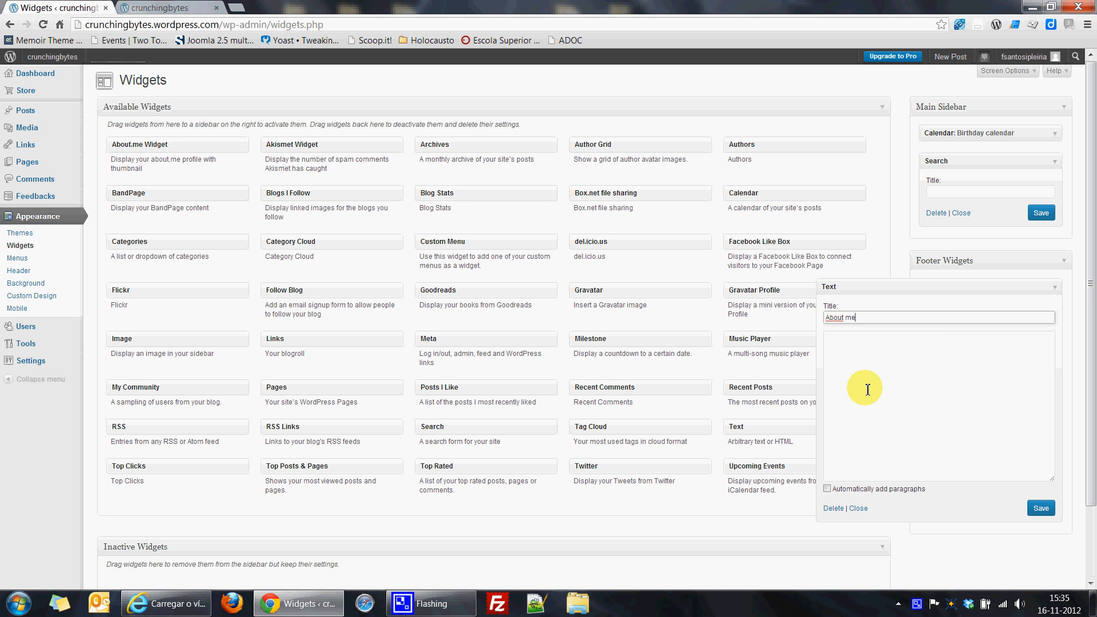
pyautogui.click(856, 372)
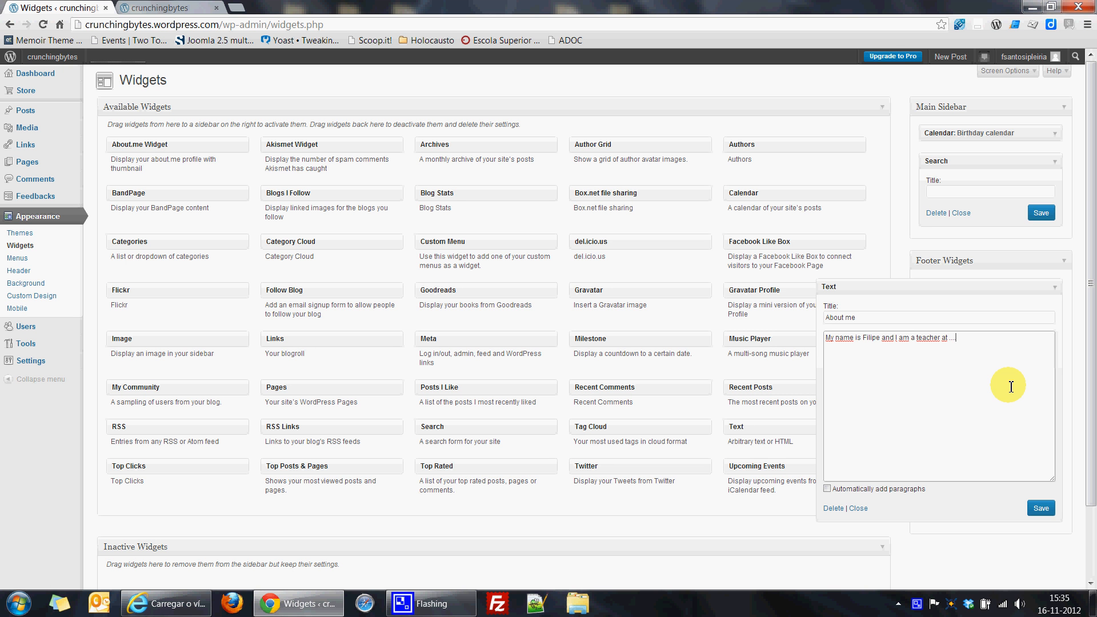
pyautogui.click(1037, 512)
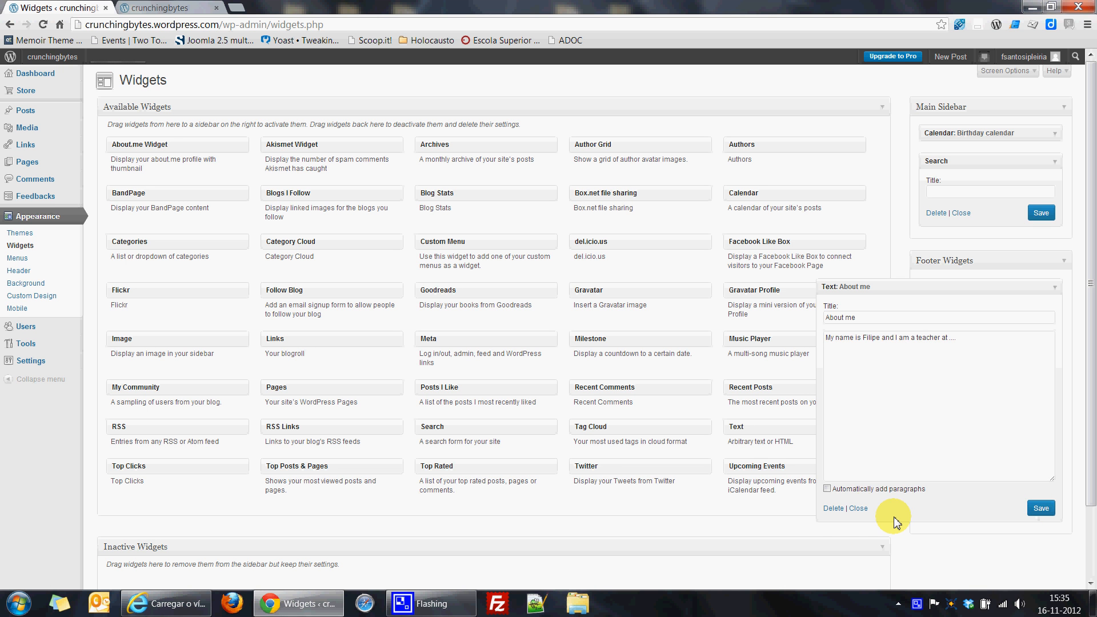
pyautogui.click(858, 508)
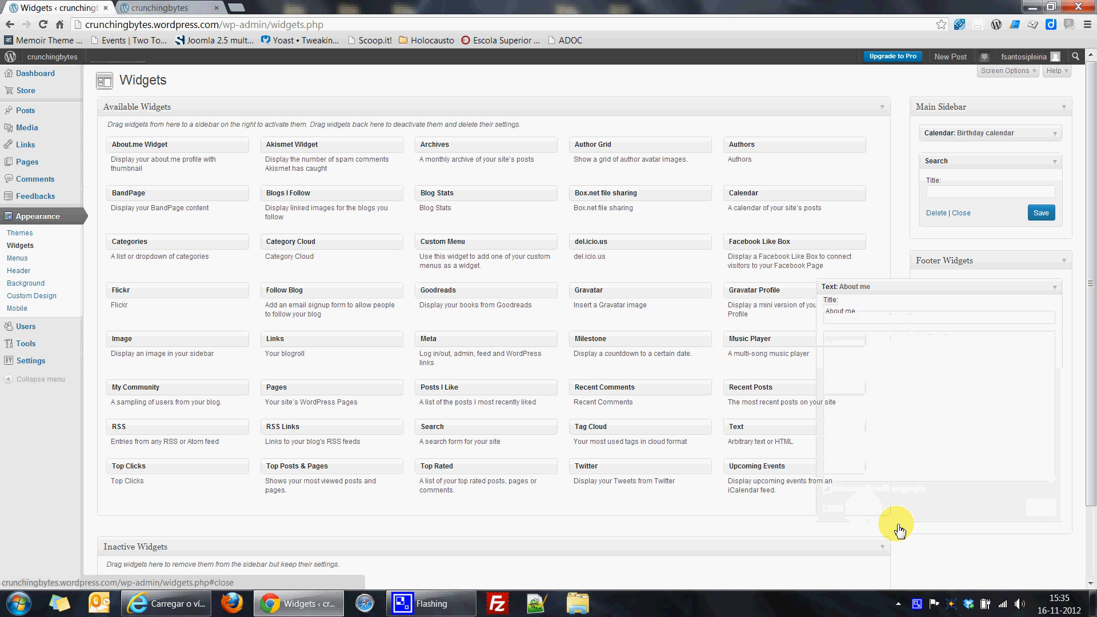
# - Reload the live blog and check its footer for the About me text
pyautogui.click(163, 7)
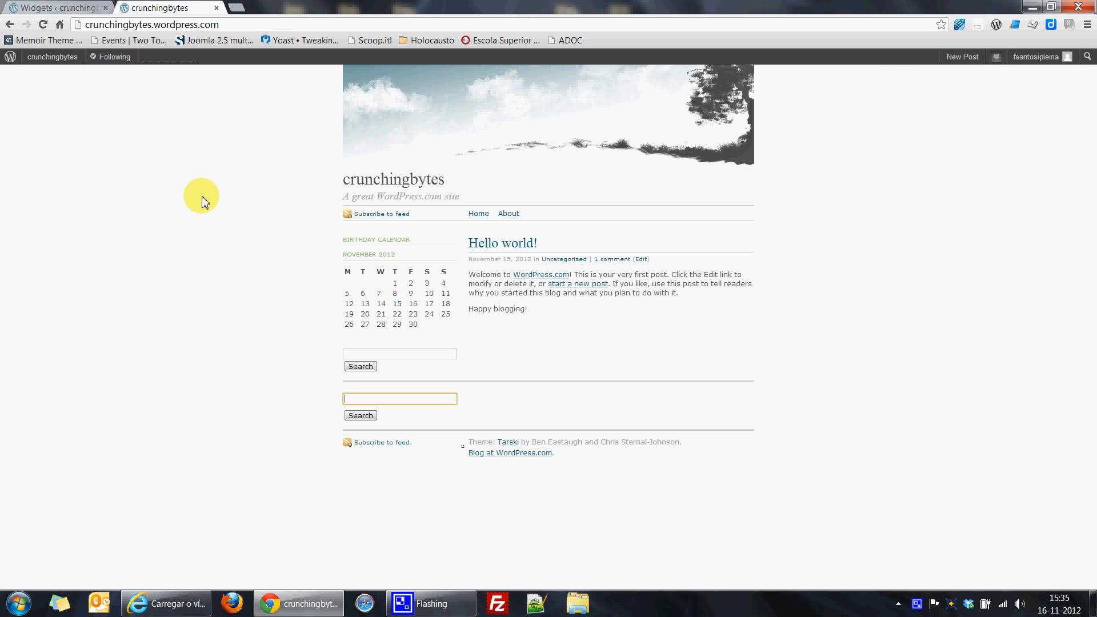
pyautogui.click(43, 24)
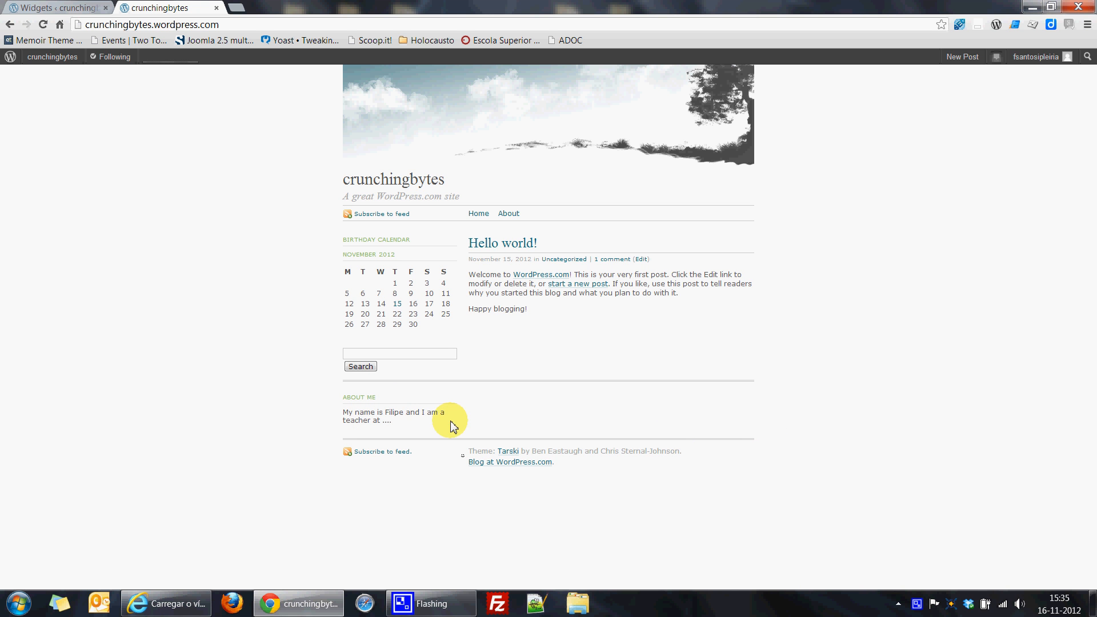
# - Move the About me text widget from Footer Widgets to the Main Sidebar, between the Calendar and Search widgets
pyautogui.click(62, 8)
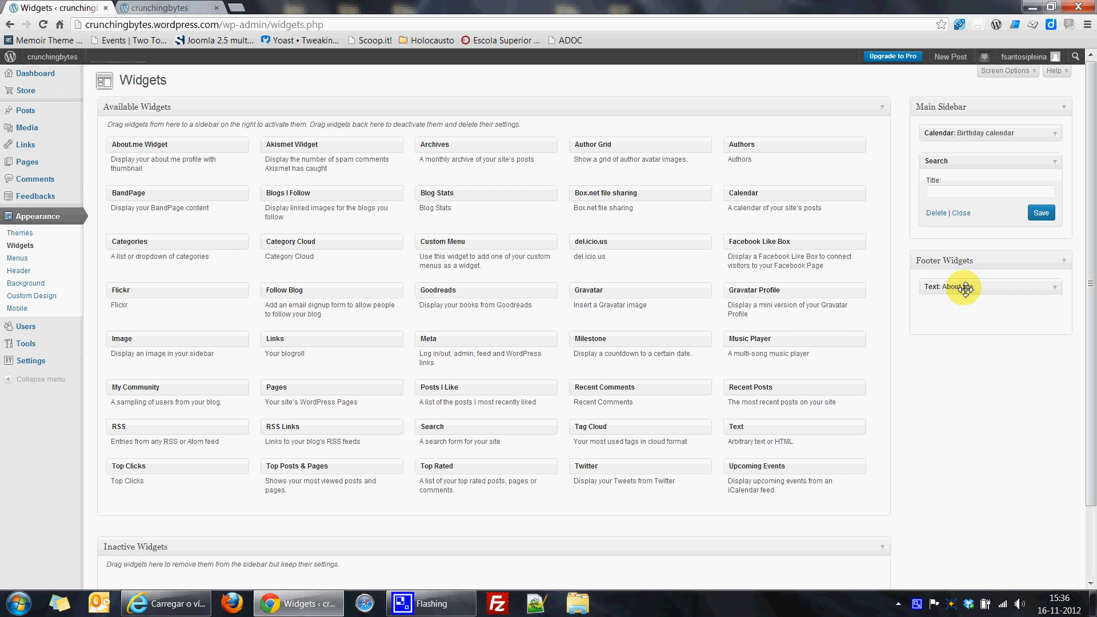
pyautogui.moveTo(965, 290); pyautogui.dragTo(971, 168)
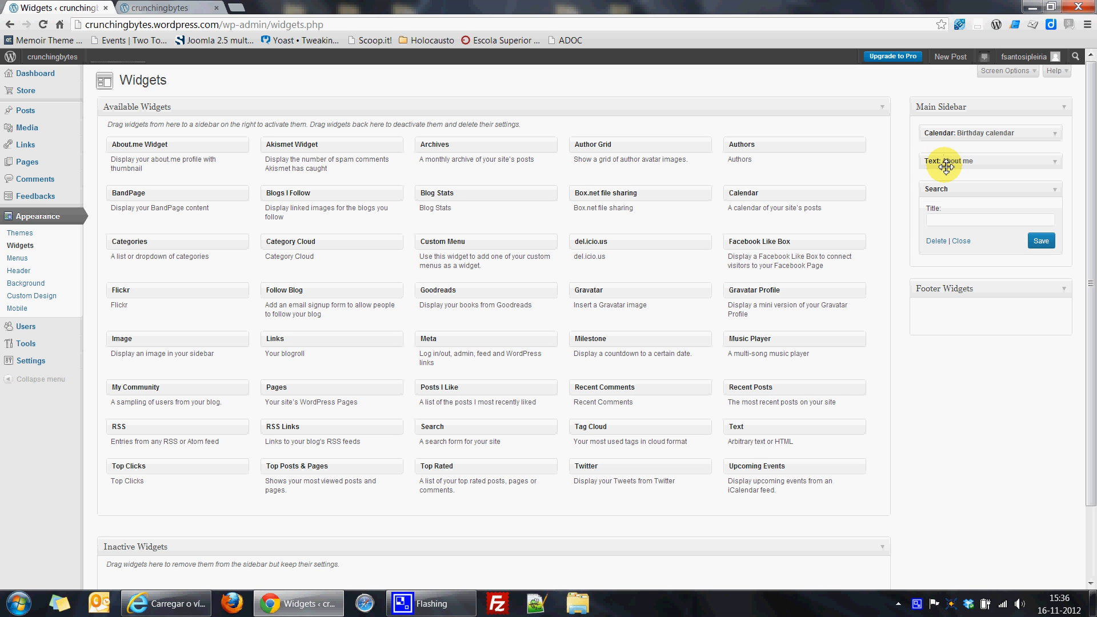
# - Save the Main Sidebar's Search widget and reload the live blog to check where the About me text is placed
pyautogui.click(1046, 244)
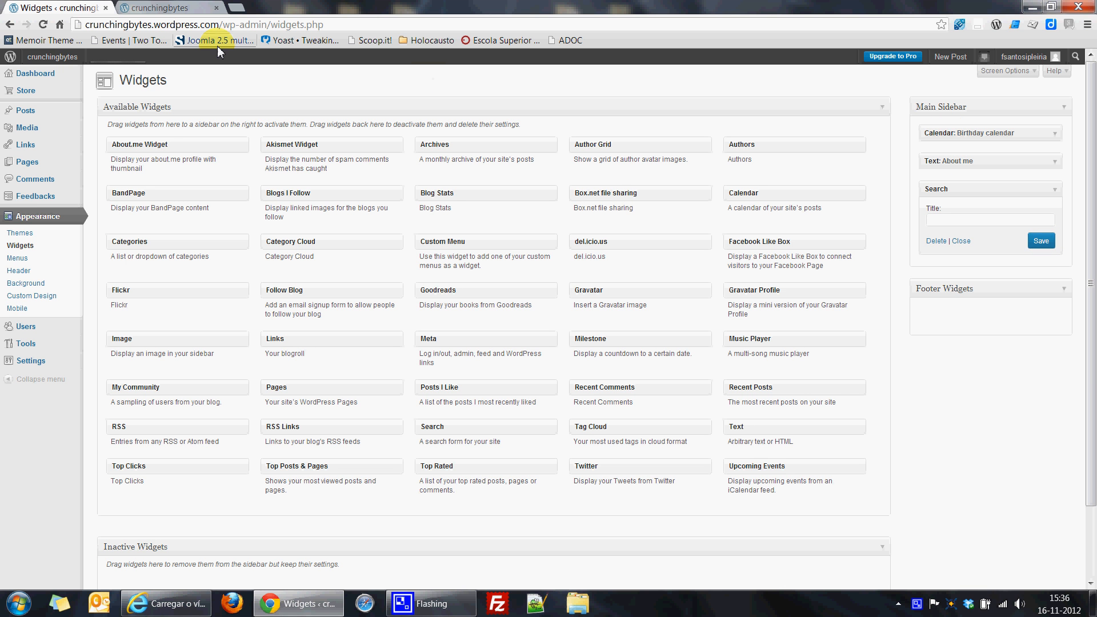
pyautogui.click(165, 8)
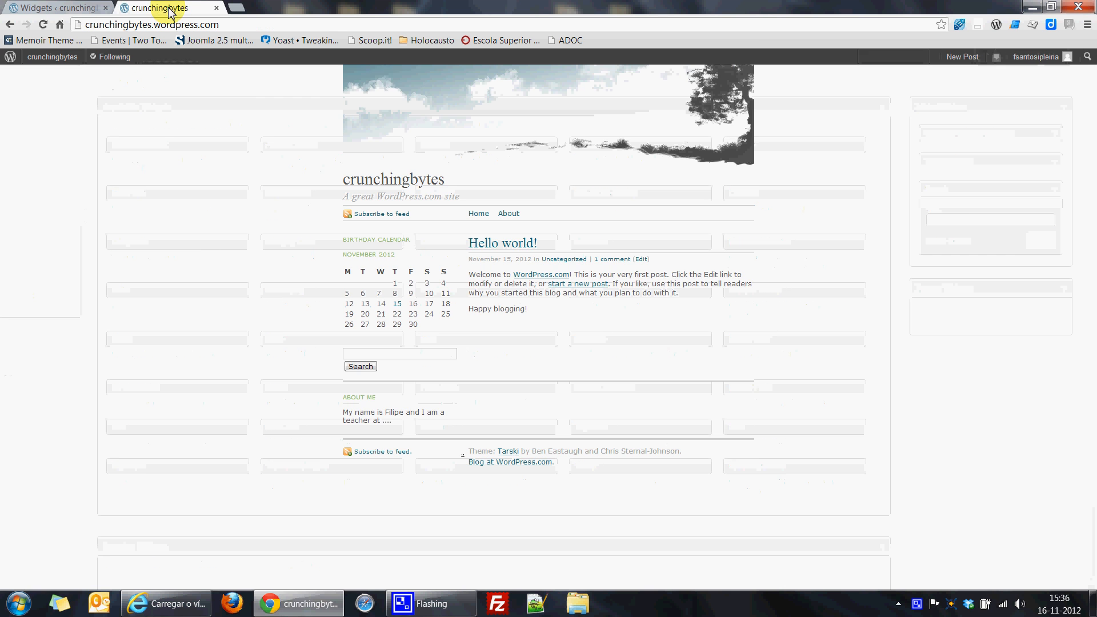
pyautogui.click(44, 25)
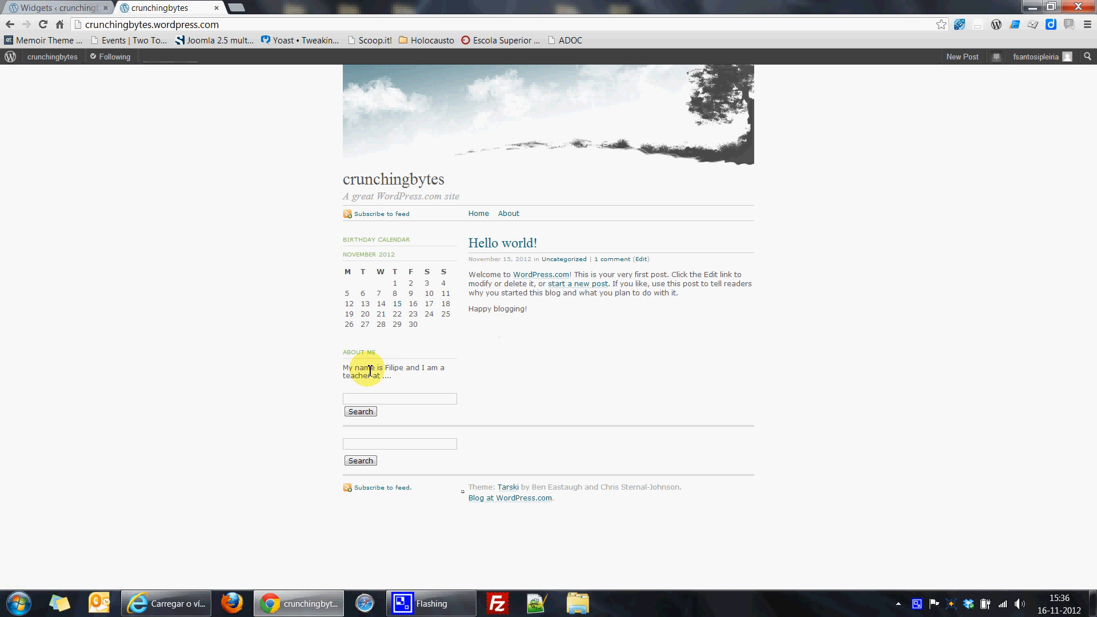
# - Look over the available widgets on the Widgets admin page and return to the live blog
pyautogui.click(50, 7)
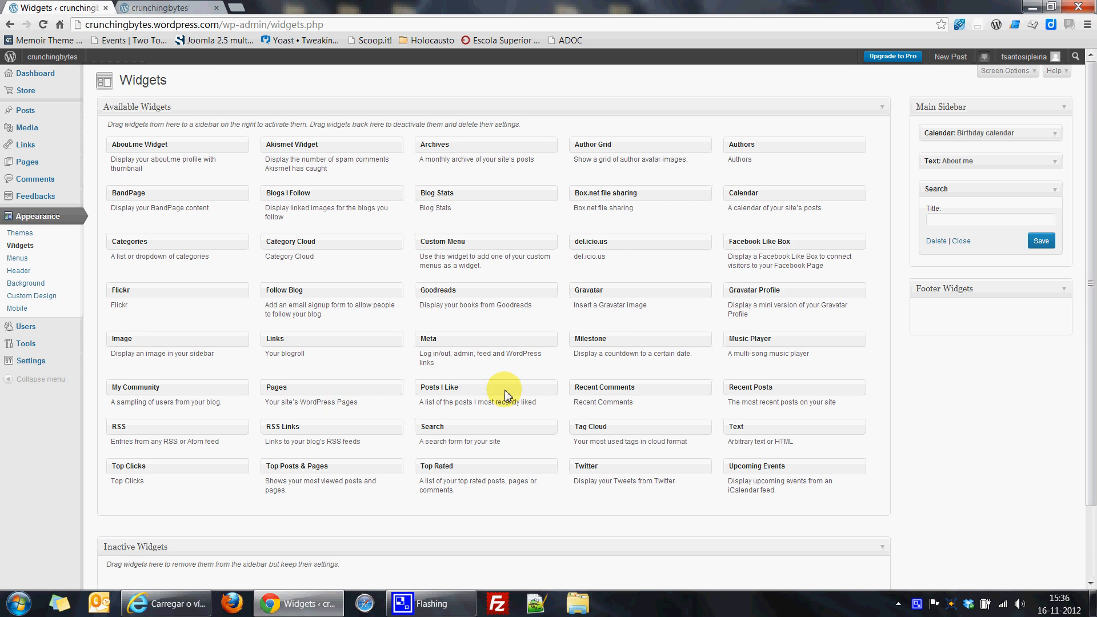
pyautogui.scroll(-1, 560, 360)
pyautogui.scroll(1, 559, 360)
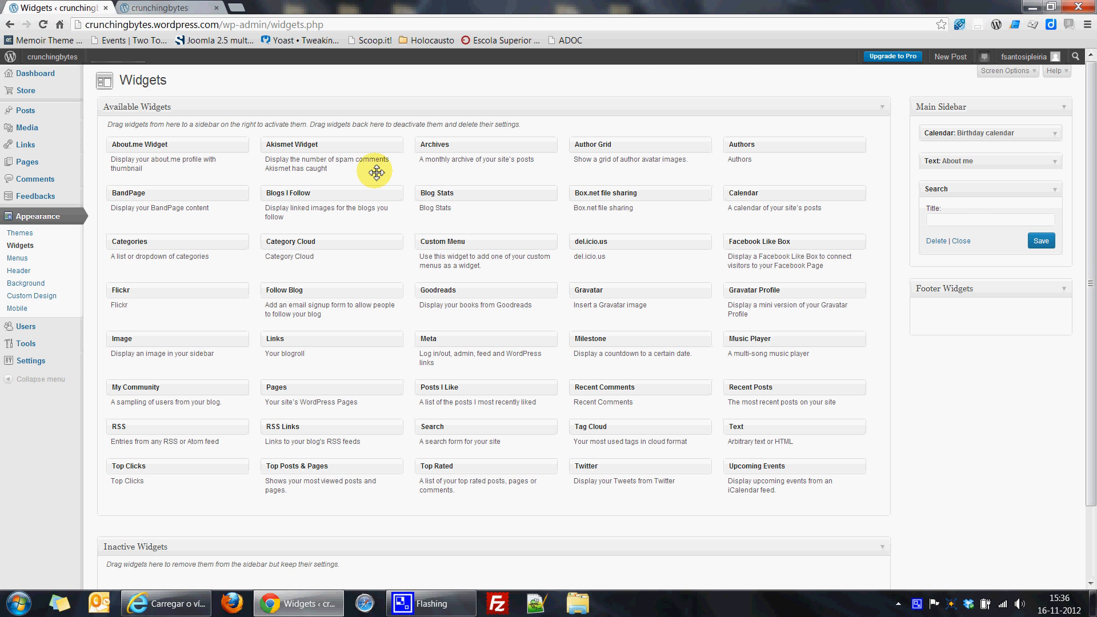
pyautogui.click(192, 7)
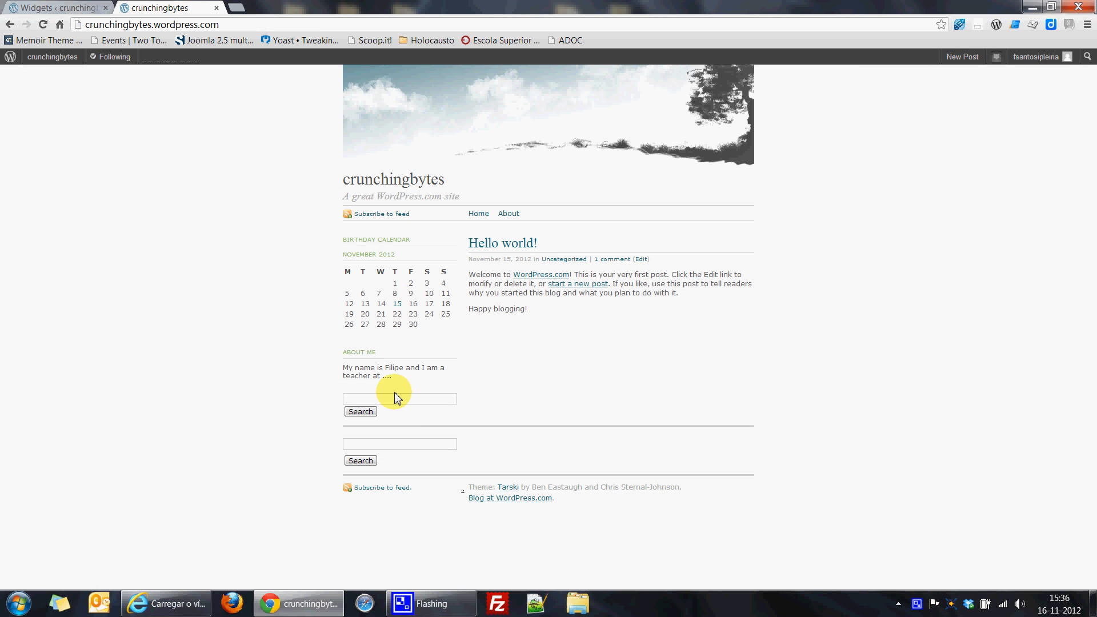